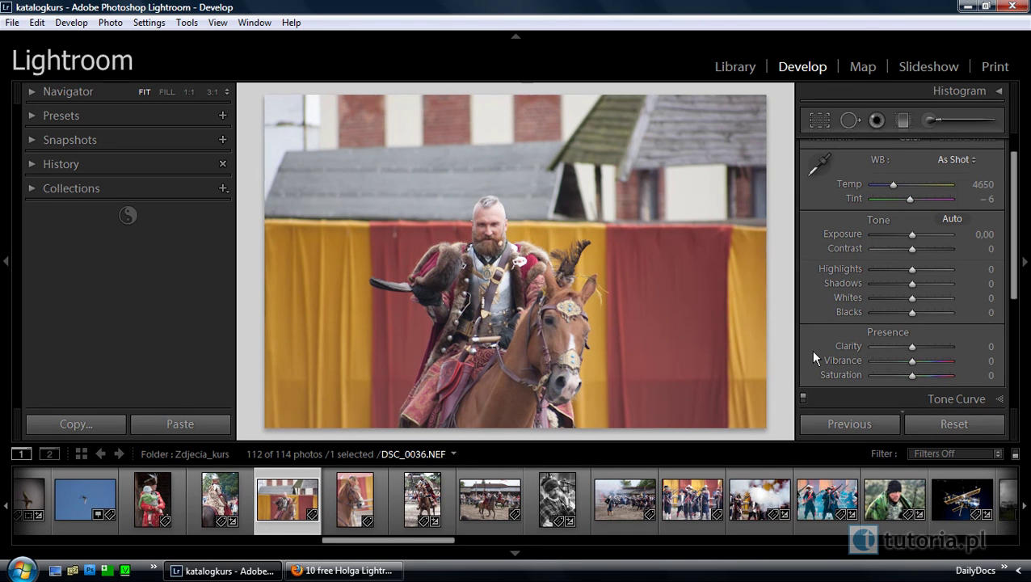
Step: Expand the develop Presets panel and bring up the '10 free Holga Lightroom presets' page in Firefox
{"action": "left_click", "coordinate": [63, 121]}
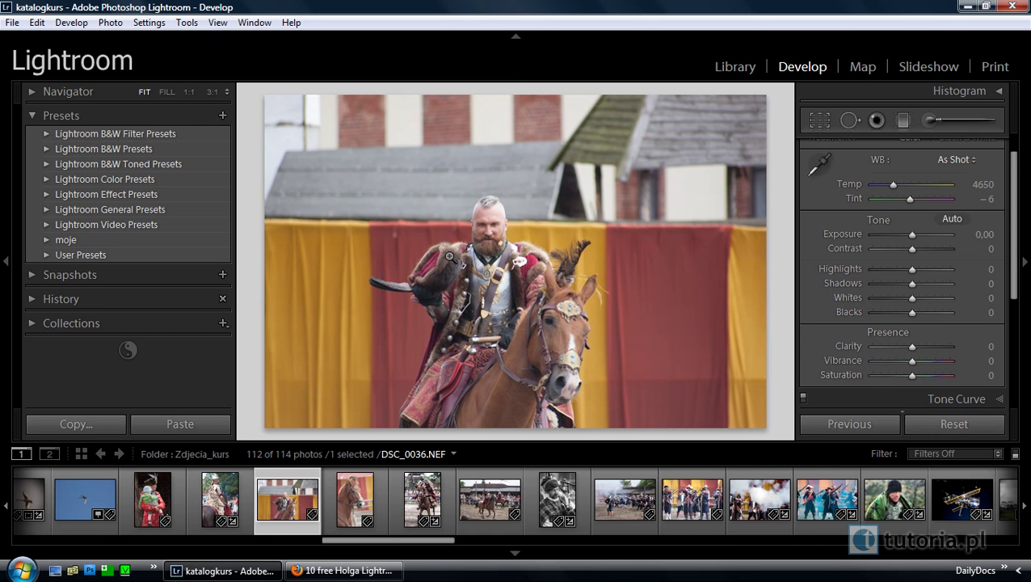
{"action": "left_click", "coordinate": [349, 571]}
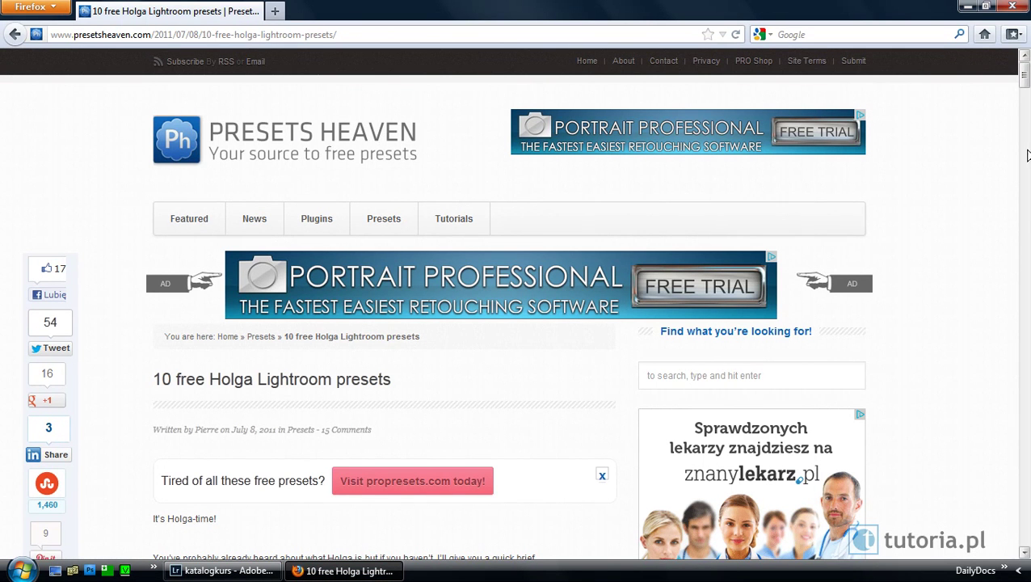
Step: Save Holga-a-like_Dustin_Leader.zip from the Presets Heaven Holga section and return to Lightroom
{"action": "scroll", "coordinate": [459, 232], "scroll_direction": "down", "scroll_amount": 3}
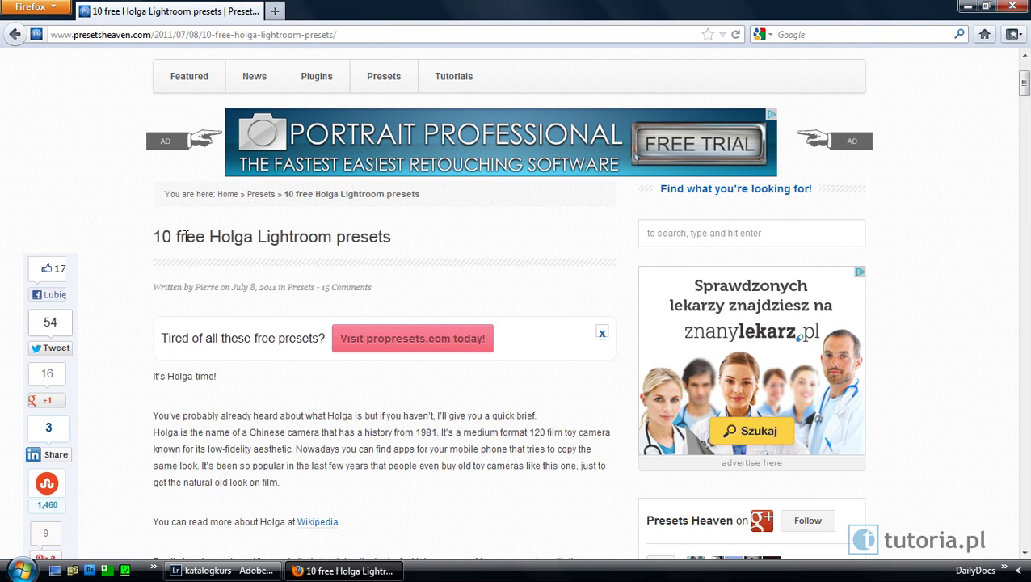
{"action": "mouse_move", "coordinate": [1024, 85]}
{"action": "left_mouse_down"}
{"action": "mouse_move", "coordinate": [1007, 320]}
{"action": "mouse_move", "coordinate": [1015, 363]}
{"action": "mouse_move", "coordinate": [1017, 346]}
{"action": "left_mouse_up"}
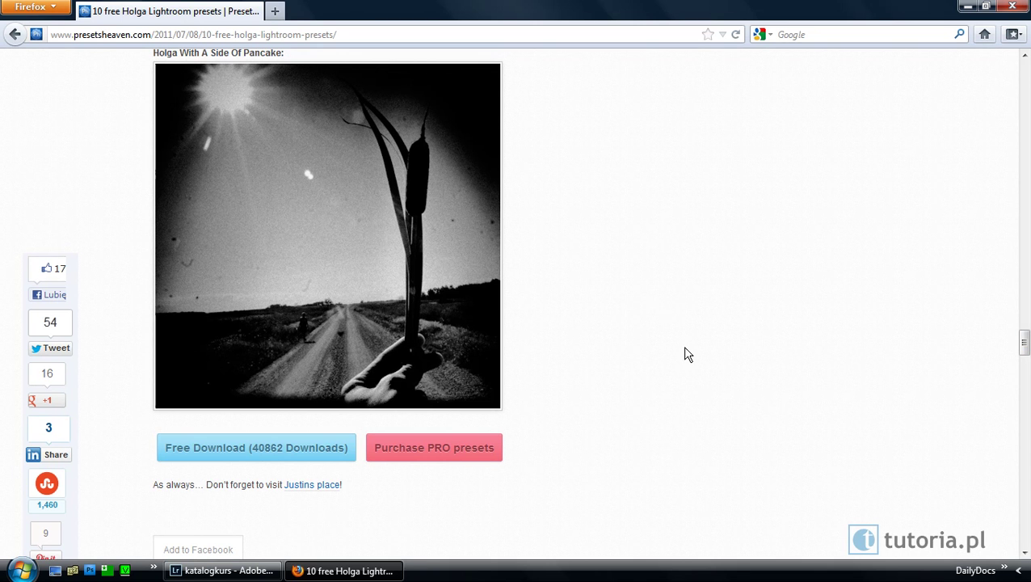
{"action": "left_click", "coordinate": [322, 446]}
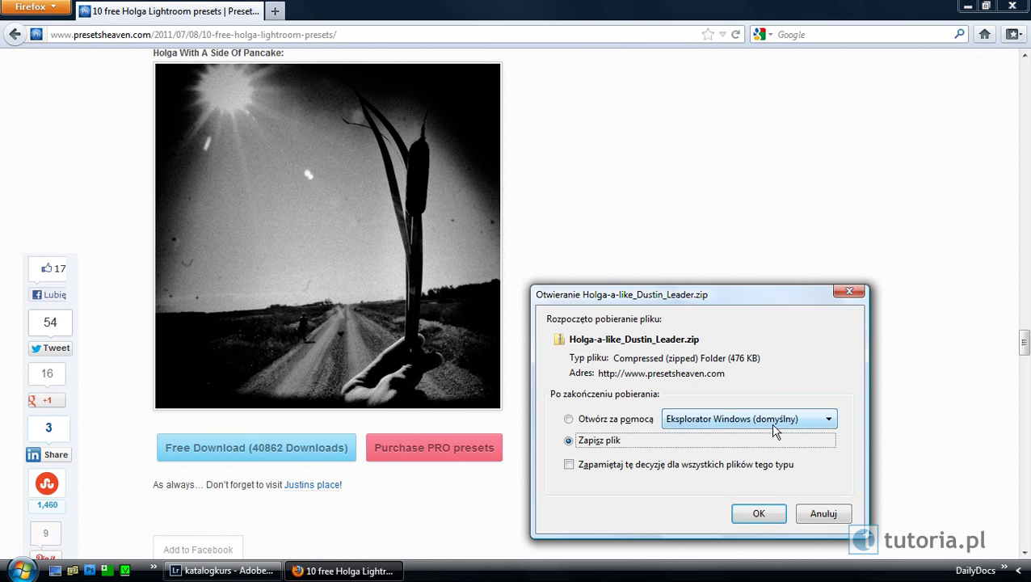
{"action": "left_click", "coordinate": [823, 513]}
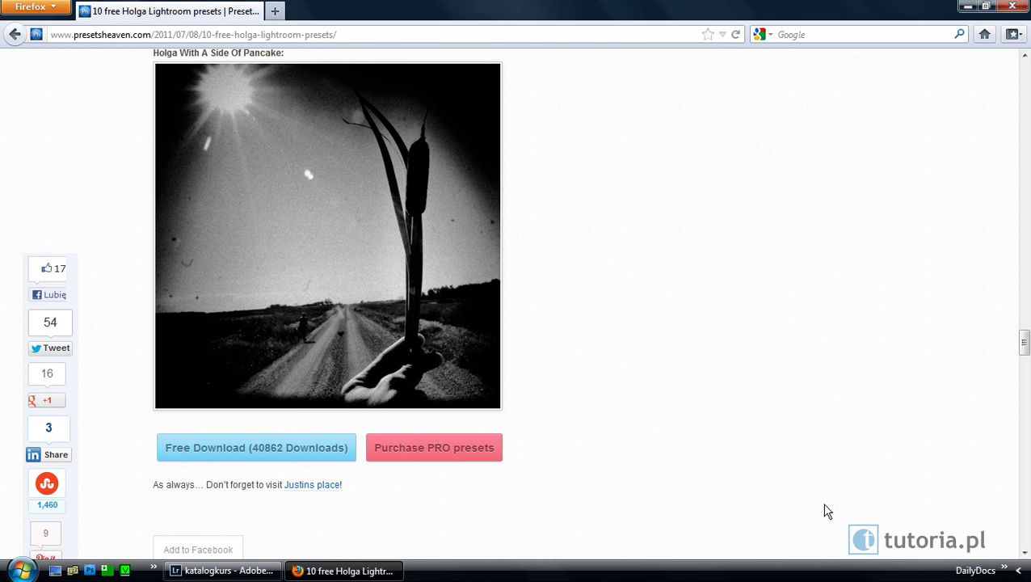
{"action": "left_click", "coordinate": [968, 7]}
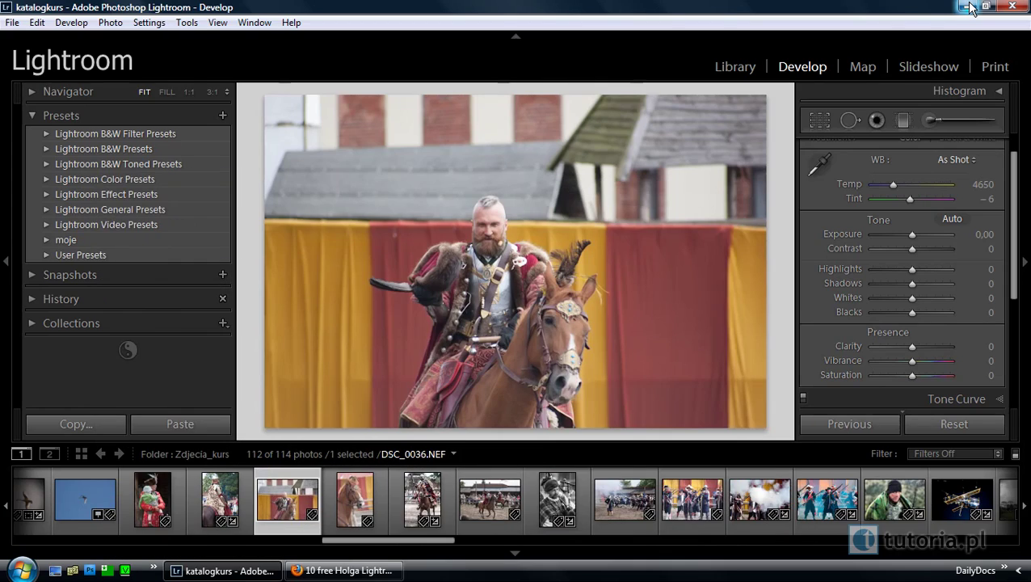
Step: Extract the zip with 7-Zip into a Holga-a-like_Dustin_Leader desktop folder of ten .lrtemplate presets
{"action": "left_click", "coordinate": [968, 6]}
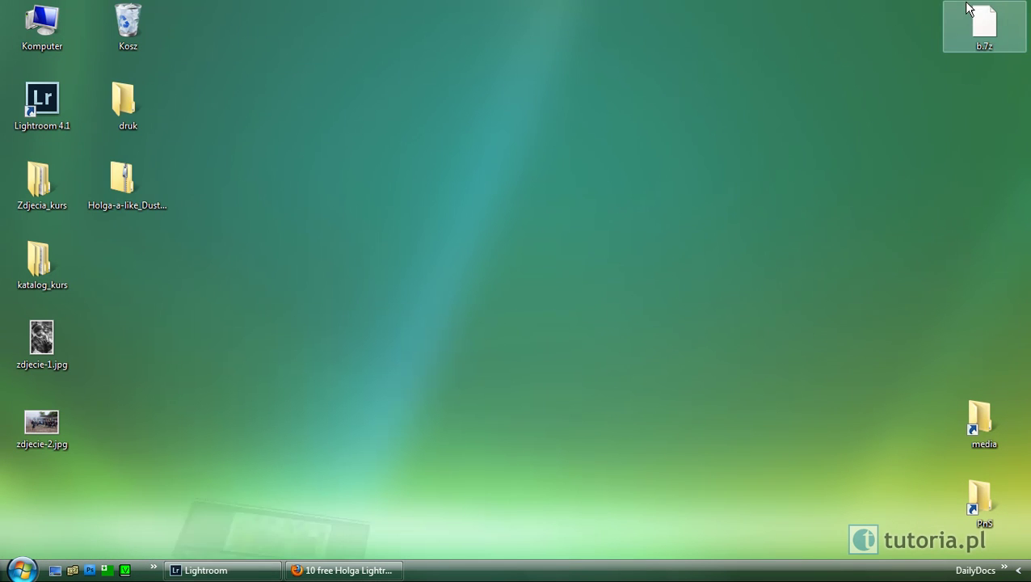
{"action": "left_click", "coordinate": [128, 171]}
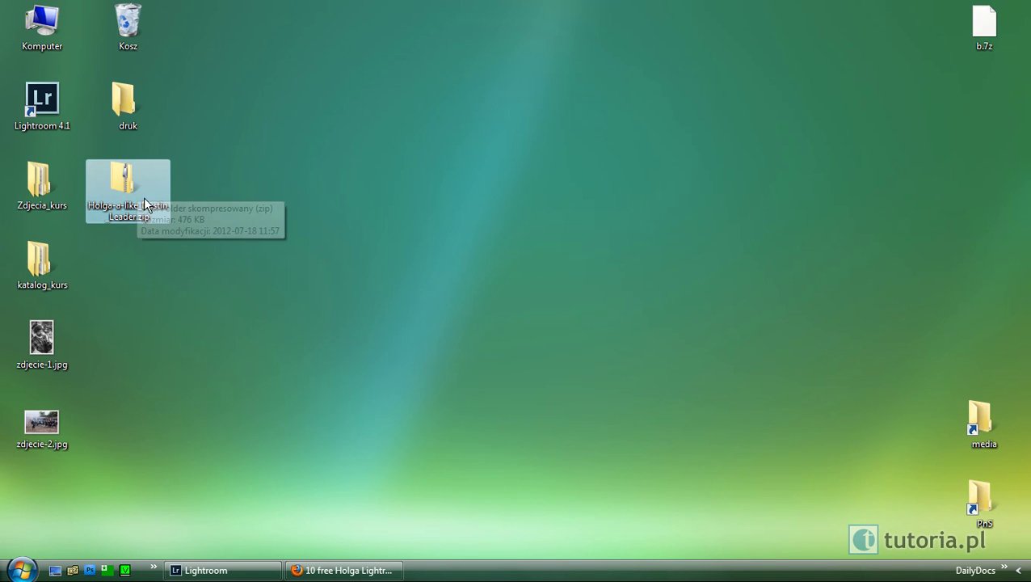
{"action": "right_click", "coordinate": [121, 181]}
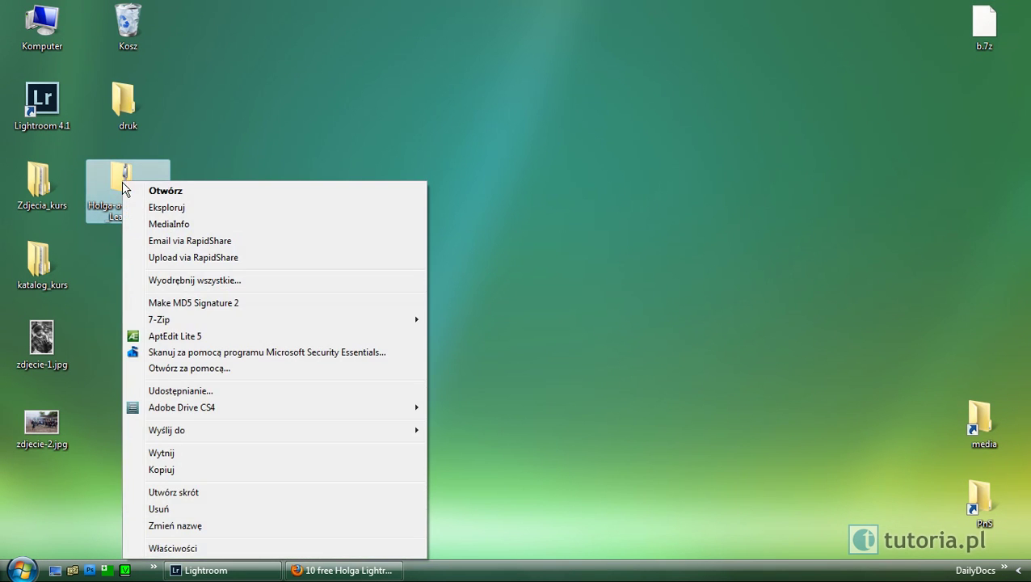
{"action": "mouse_move", "coordinate": [275, 319]}
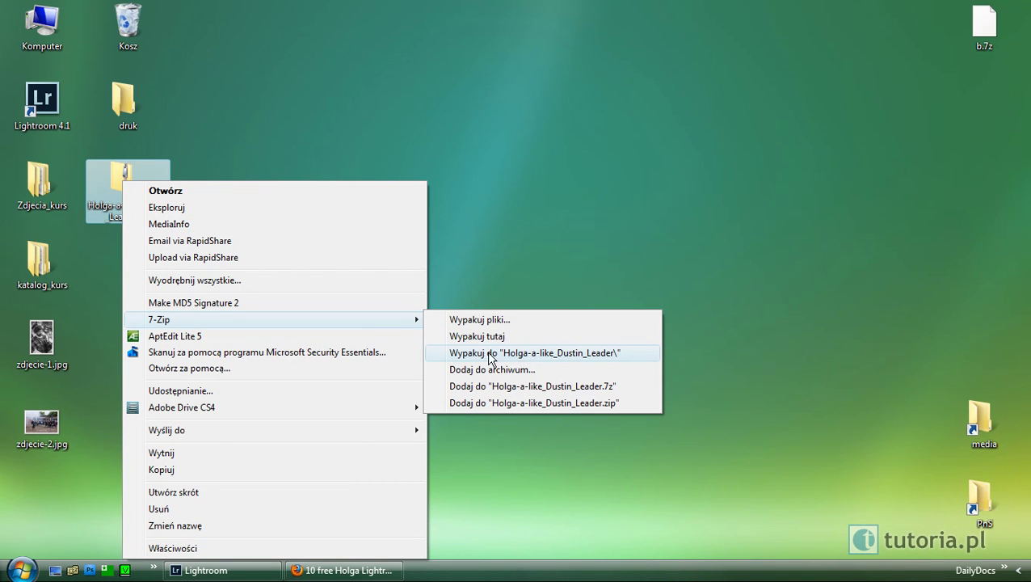
{"action": "left_click", "coordinate": [541, 353]}
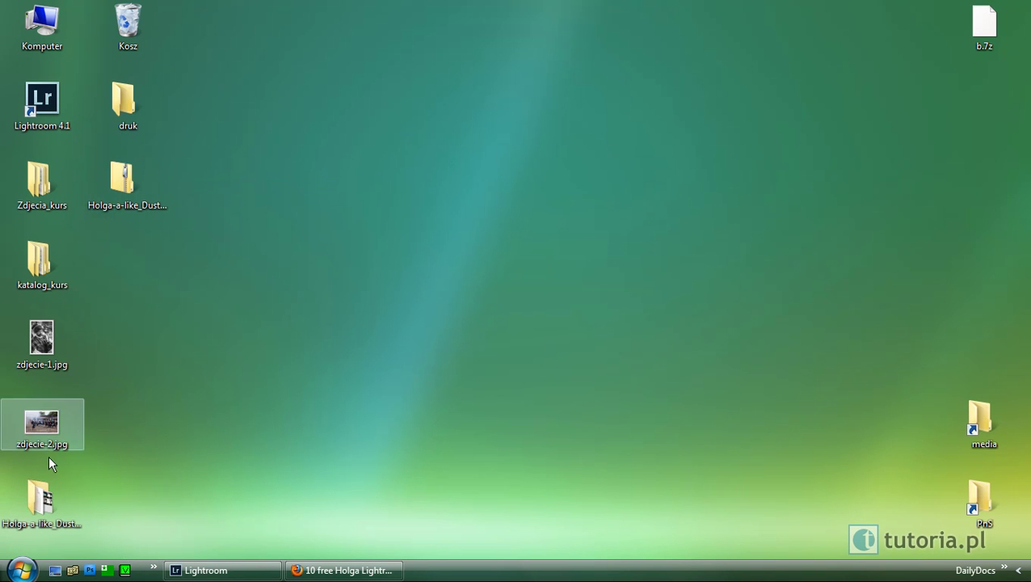
{"action": "mouse_move", "coordinate": [39, 499]}
{"action": "left_mouse_down"}
{"action": "mouse_move", "coordinate": [157, 271]}
{"action": "mouse_move", "coordinate": [143, 278]}
{"action": "left_mouse_up"}
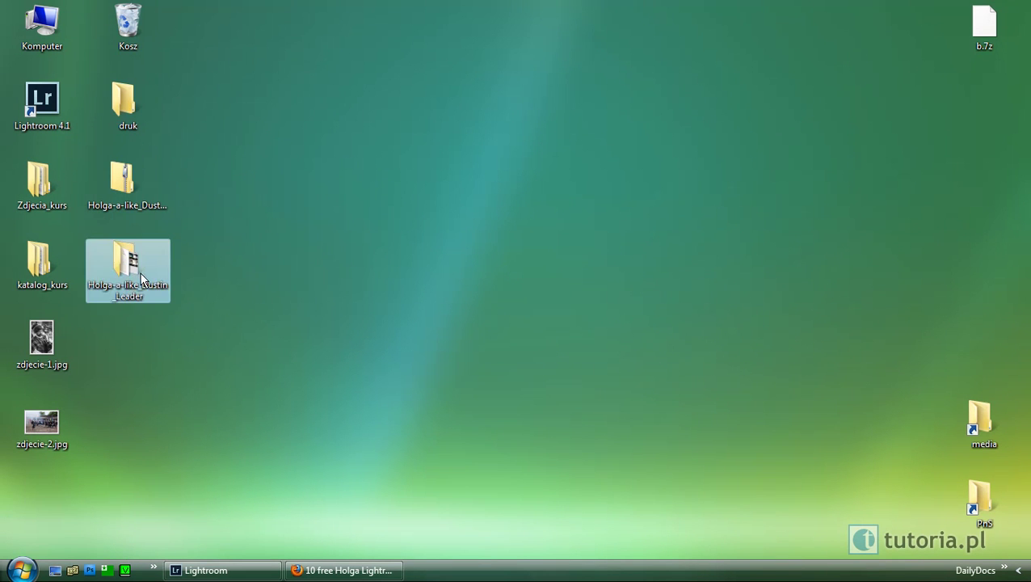
{"action": "double_click", "coordinate": [133, 279]}
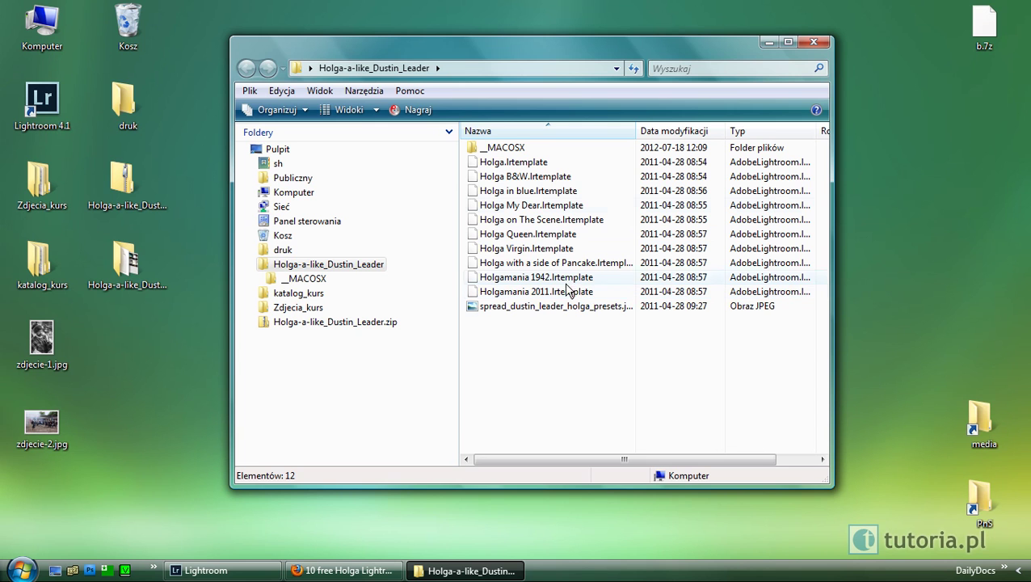
{"action": "left_click", "coordinate": [206, 570]}
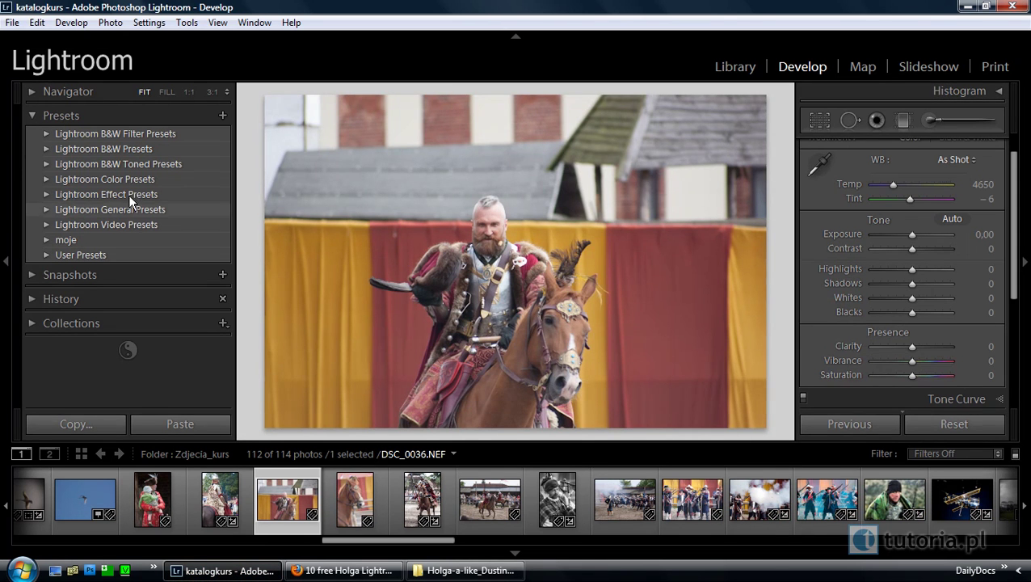
Step: Create a new preset folder named HOLGA in the Presets panel and select it
{"action": "right_click", "coordinate": [147, 148]}
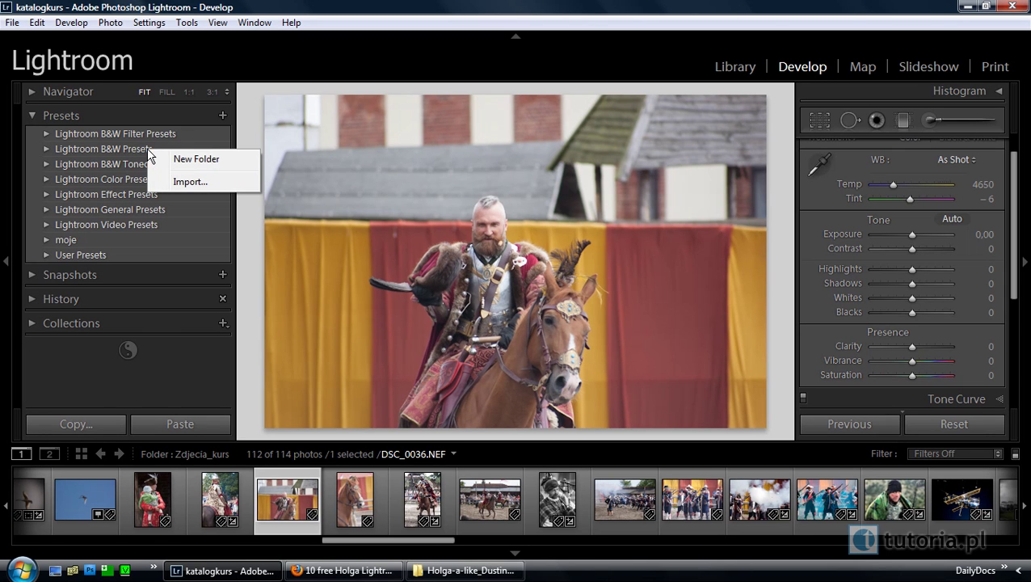
{"action": "left_click", "coordinate": [206, 159]}
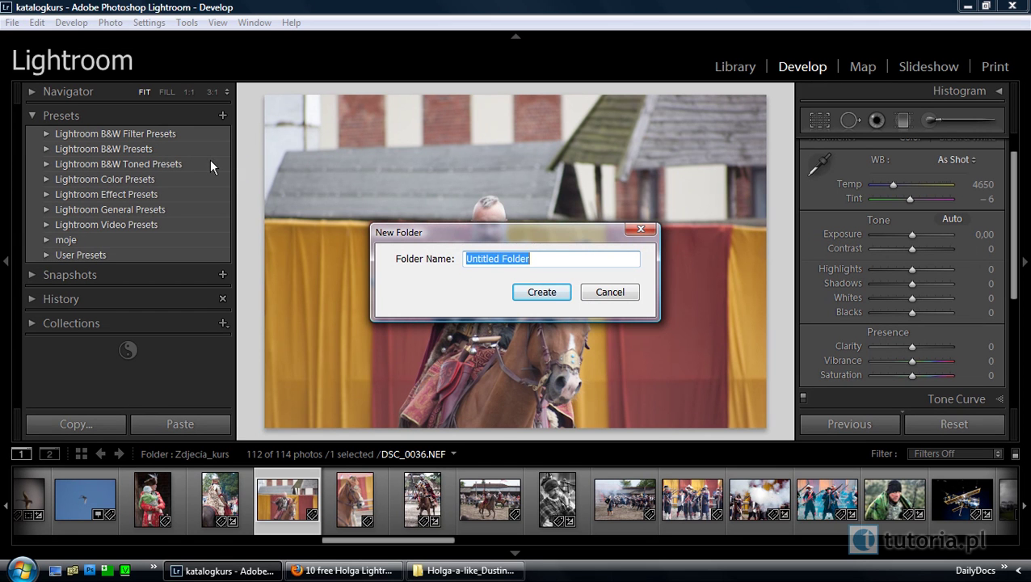
{"action": "type", "text": "HOLGA"}
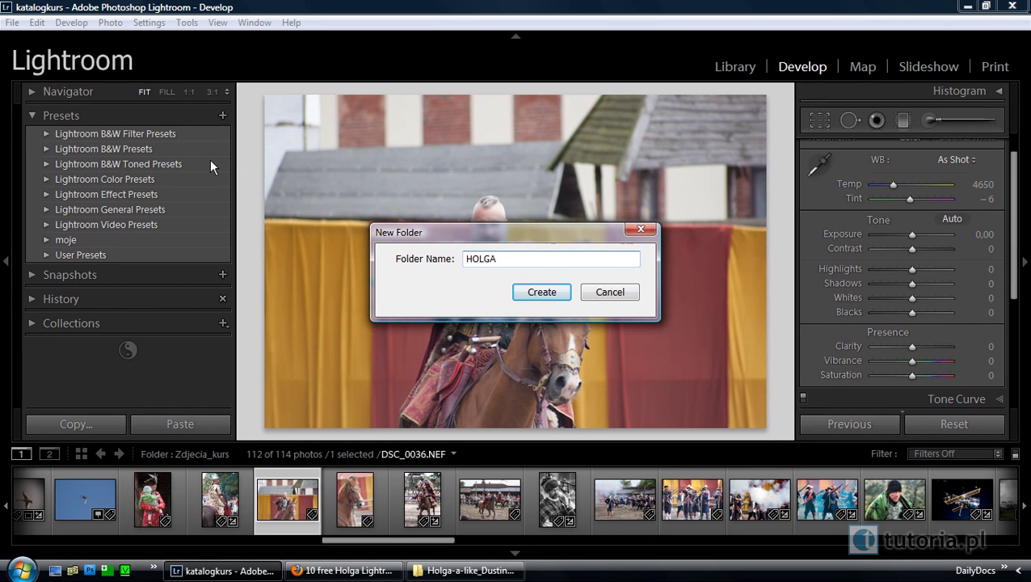
{"action": "left_click", "coordinate": [541, 292]}
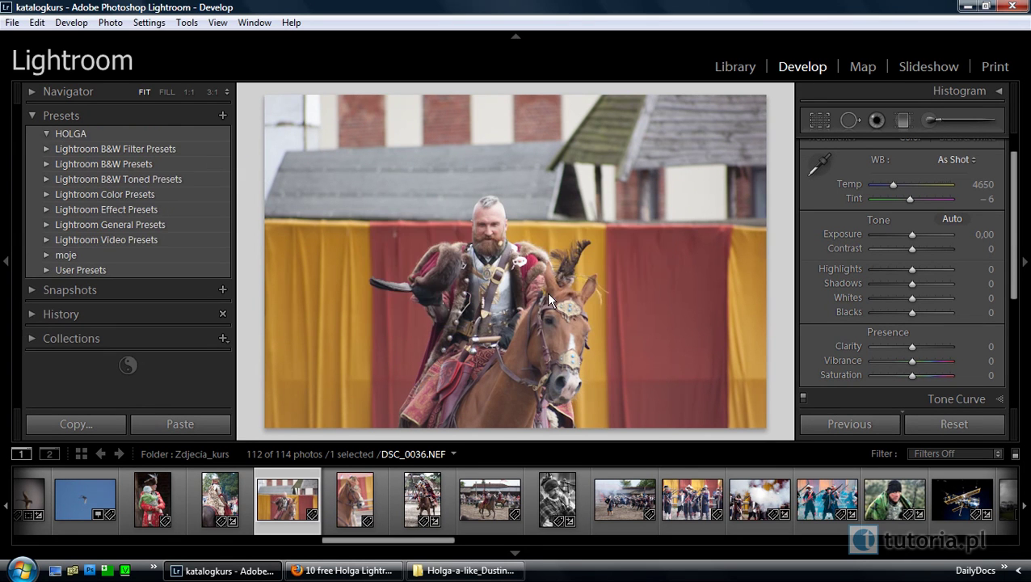
{"action": "left_click", "coordinate": [66, 136]}
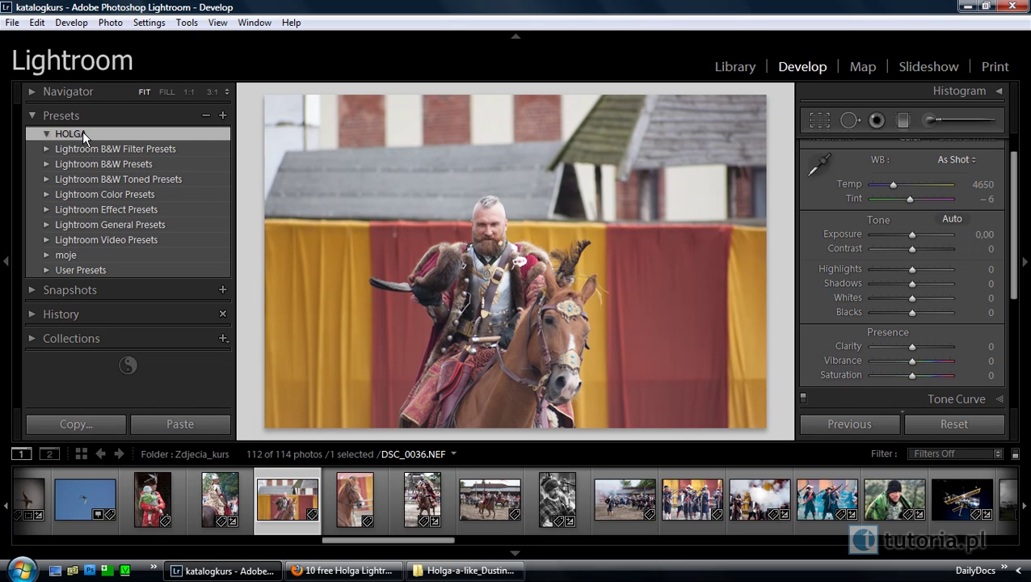
{"action": "right_click", "coordinate": [82, 138]}
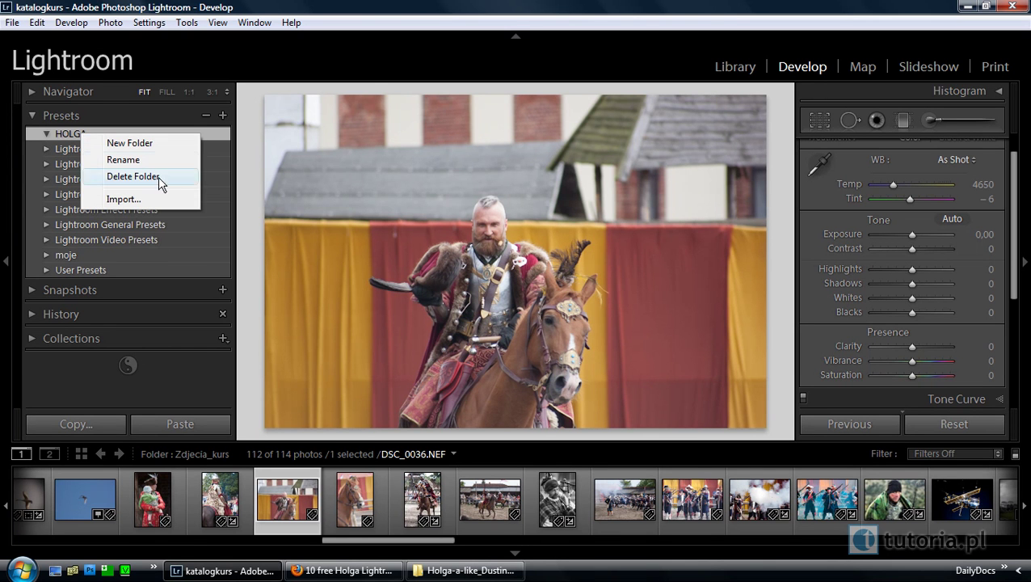
Step: Import all ten .lrtemplate files from Desktop > Holga-a-like_Dustin_Leader into the HOLGA folder
{"action": "left_click", "coordinate": [135, 198]}
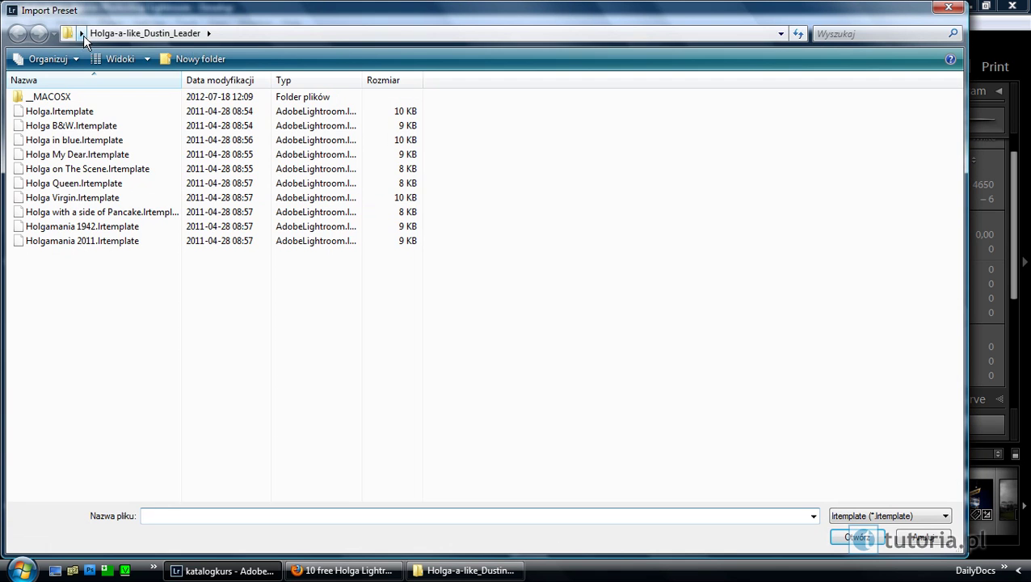
{"action": "left_click", "coordinate": [82, 33]}
{"action": "left_click", "coordinate": [108, 53]}
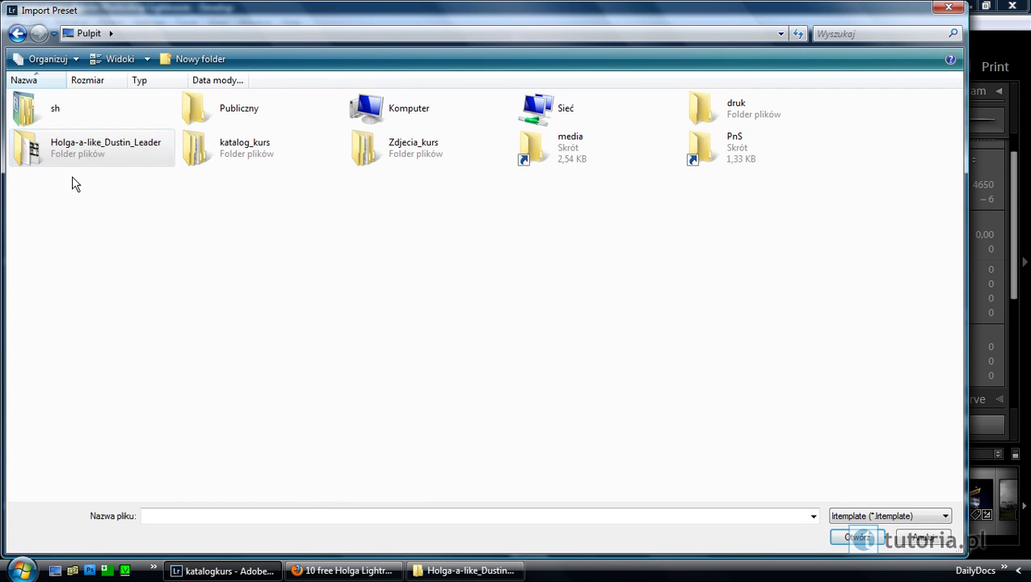
{"action": "double_click", "coordinate": [105, 149]}
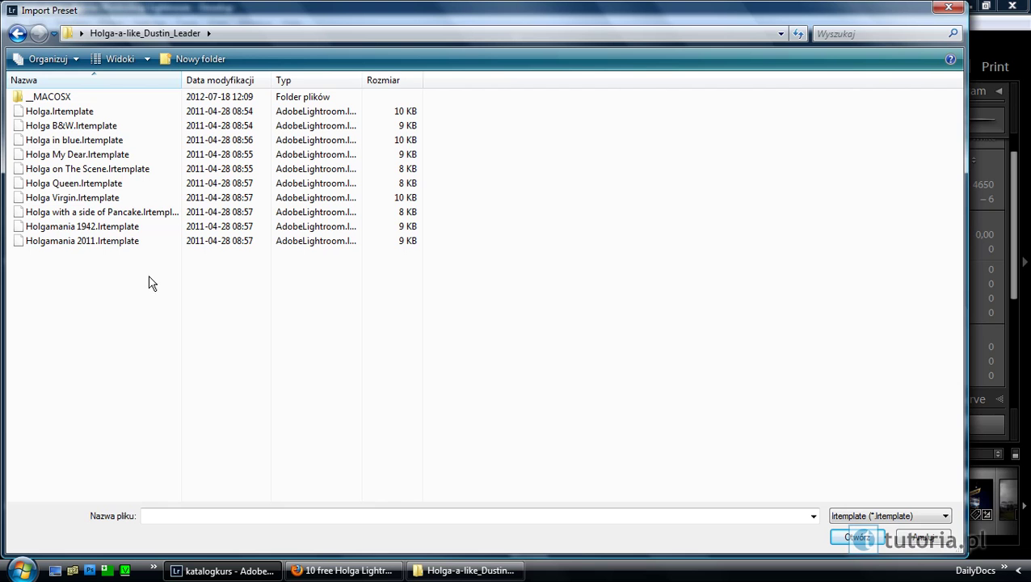
{"action": "mouse_move", "coordinate": [155, 266]}
{"action": "left_mouse_down"}
{"action": "mouse_move", "coordinate": [114, 256]}
{"action": "mouse_move", "coordinate": [94, 178]}
{"action": "mouse_move", "coordinate": [94, 110]}
{"action": "left_mouse_up"}
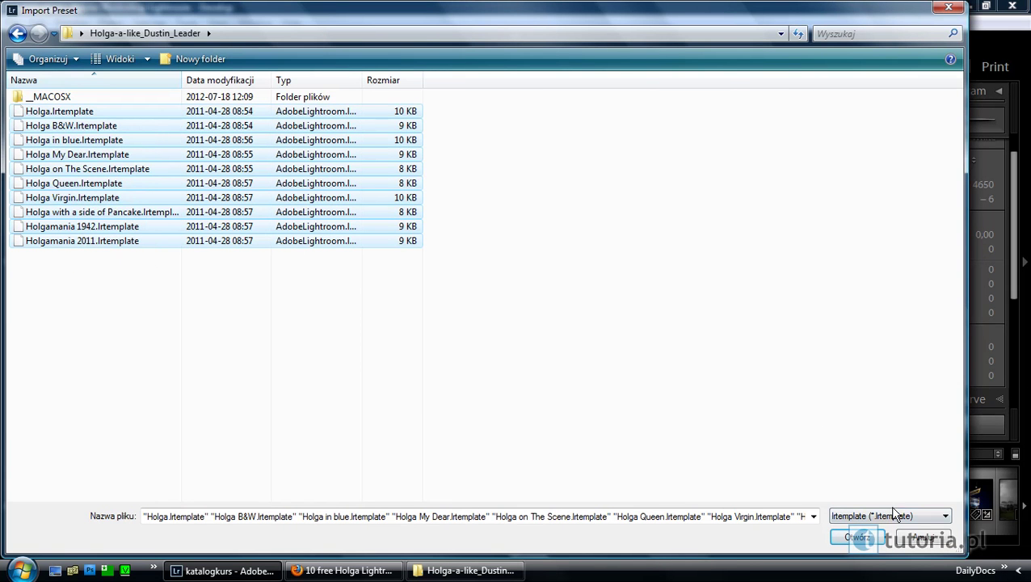
{"action": "left_click", "coordinate": [859, 537]}
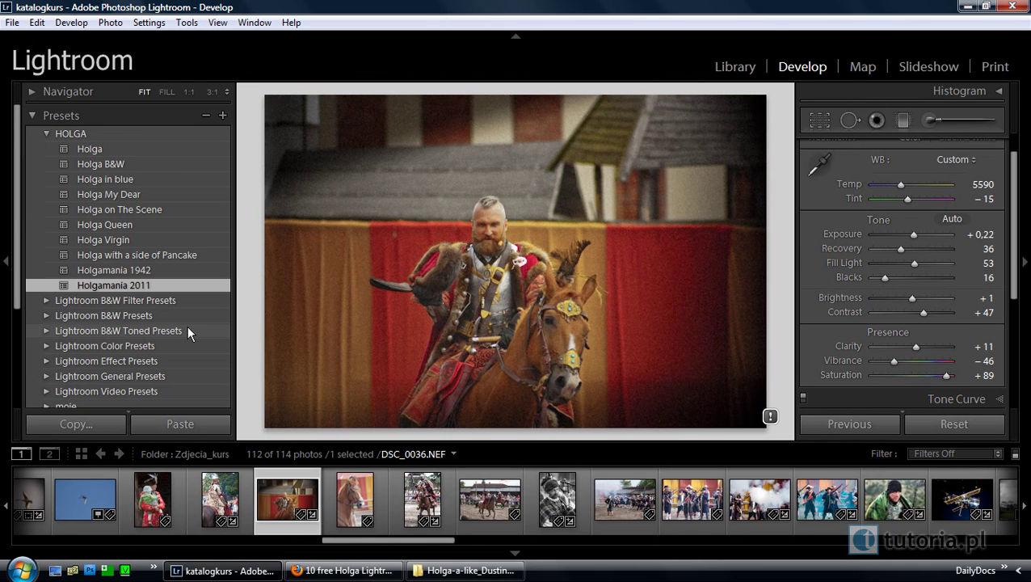
Step: Preview Holgamania 1942, Holga on The Scene, Holga in blue, Holga B&W, Holga, then apply Holga Queen
{"action": "left_click", "coordinate": [132, 269]}
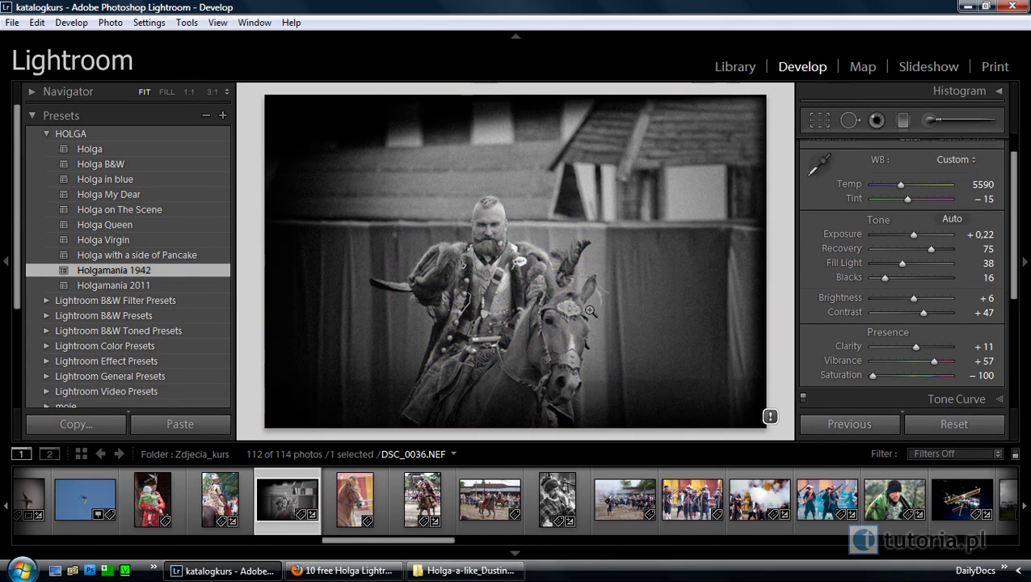
{"action": "left_click", "coordinate": [138, 210]}
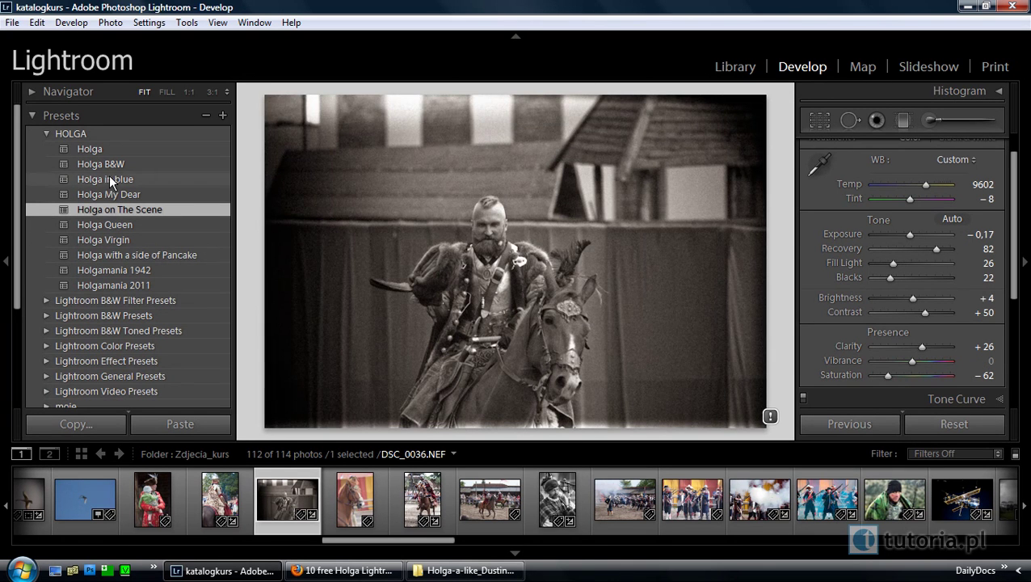
{"action": "left_click", "coordinate": [109, 176]}
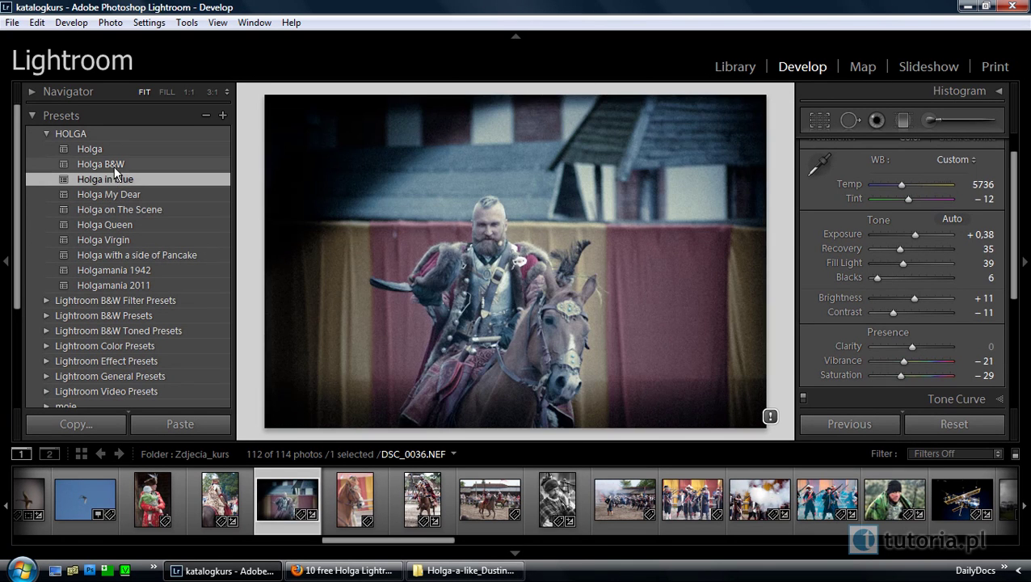
{"action": "left_click", "coordinate": [114, 163]}
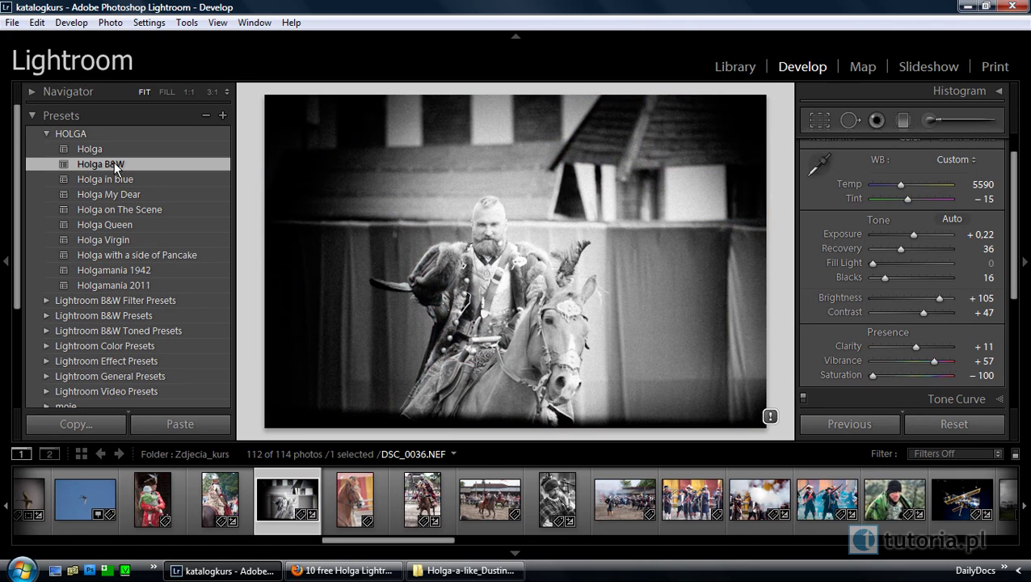
{"action": "left_click", "coordinate": [83, 149]}
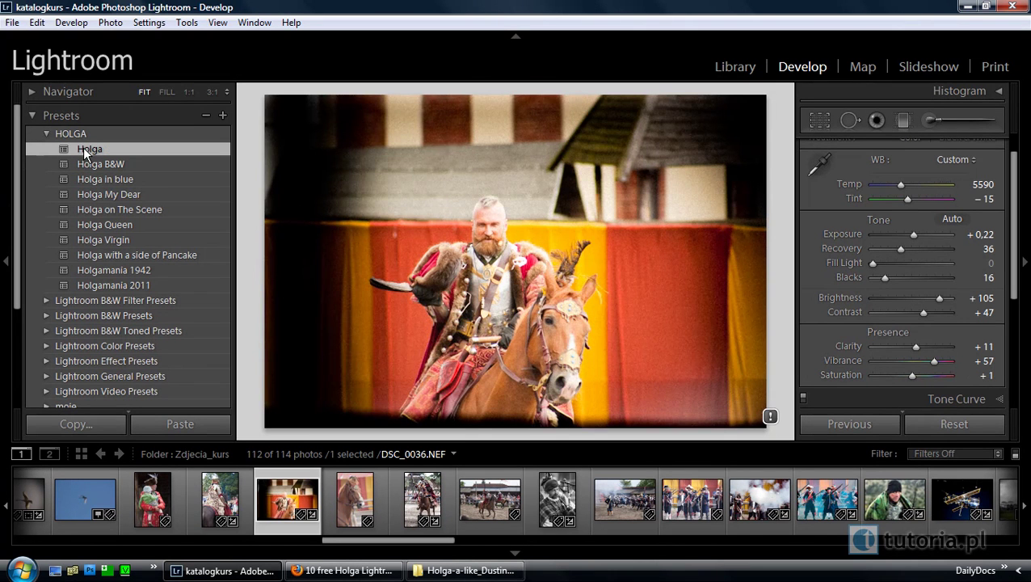
{"action": "left_click", "coordinate": [99, 227]}
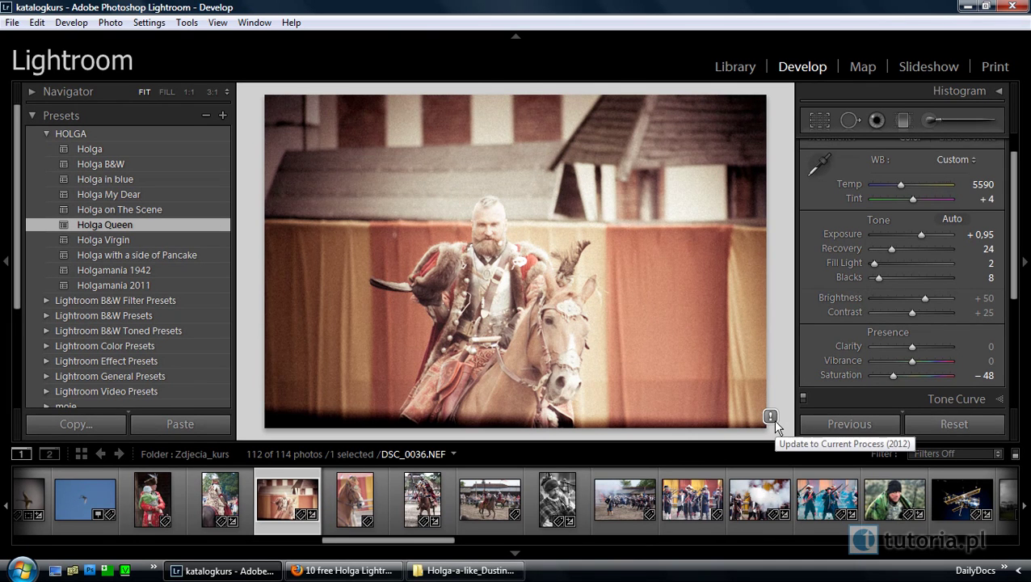
Step: Scroll through the Develop panel sliders to review the Holga Queen settings
{"action": "scroll", "coordinate": [1015, 204], "scroll_direction": "up", "scroll_amount": 2}
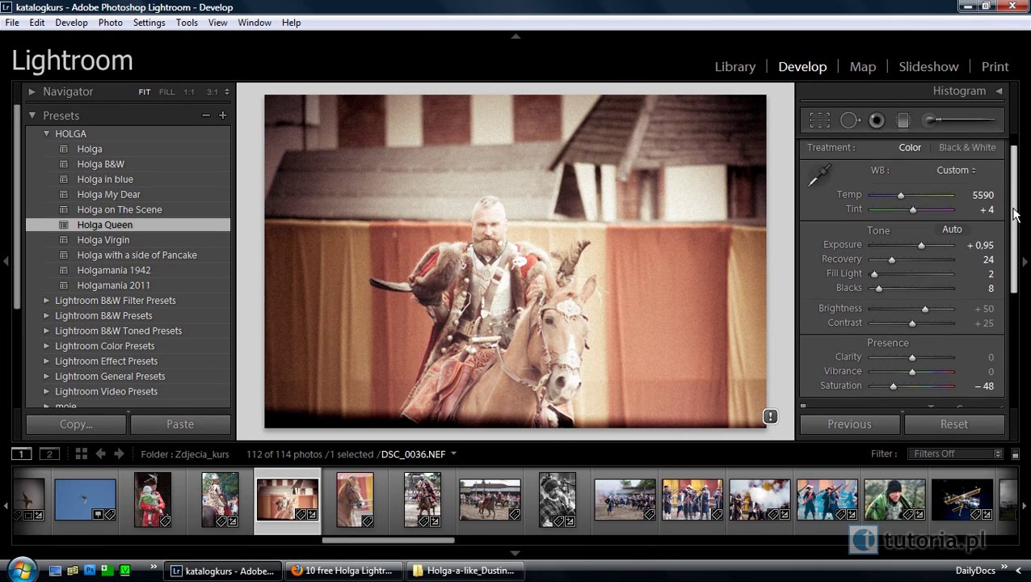
{"action": "scroll", "coordinate": [1014, 204], "scroll_direction": "down", "scroll_amount": 2}
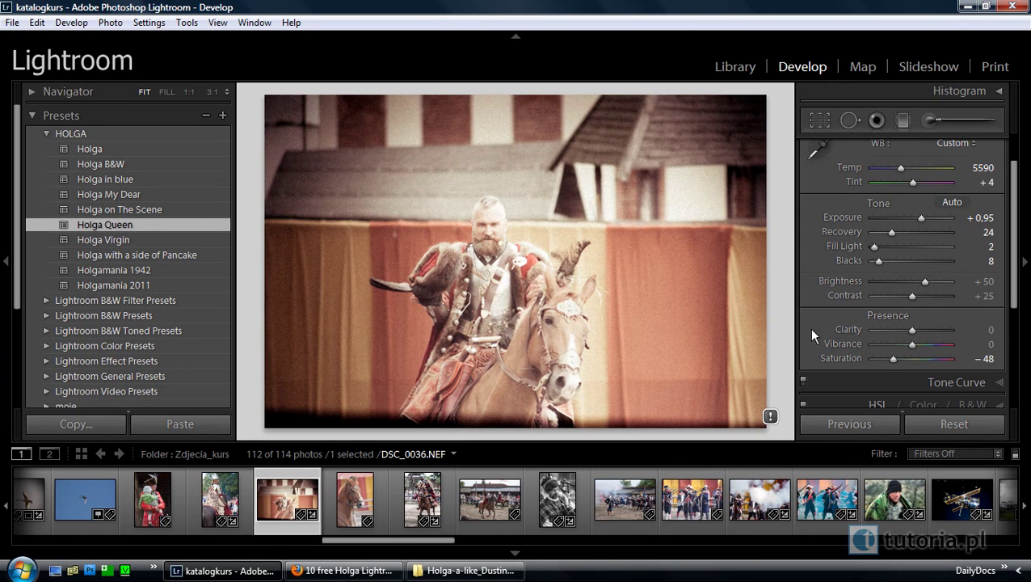
Step: Update the horseman photo to the newer process version from the '!' icon prompt
{"action": "left_click", "coordinate": [769, 416]}
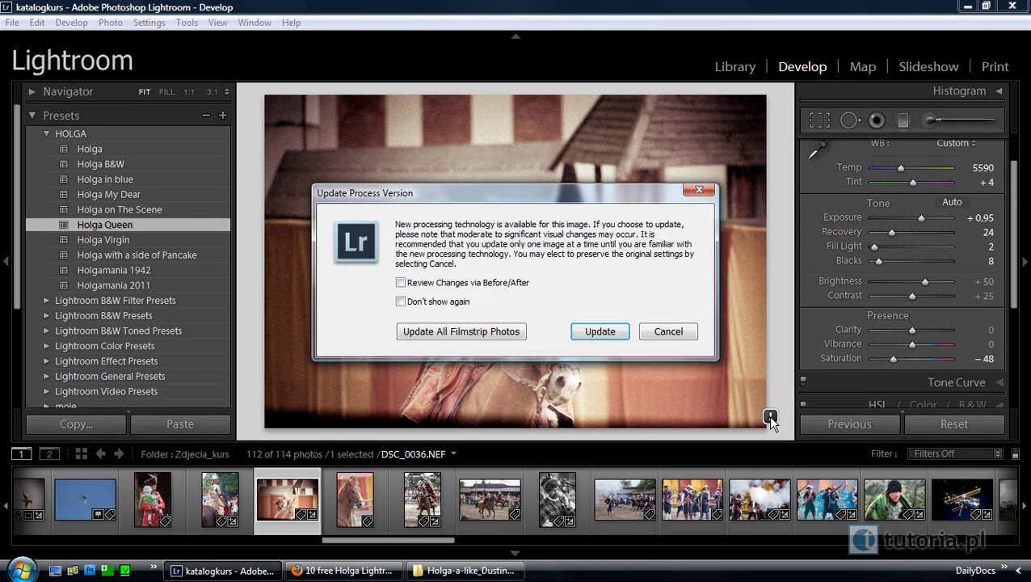
{"action": "mouse_move", "coordinate": [580, 198]}
{"action": "left_mouse_down"}
{"action": "mouse_move", "coordinate": [691, 194]}
{"action": "mouse_move", "coordinate": [793, 105]}
{"action": "left_mouse_up"}
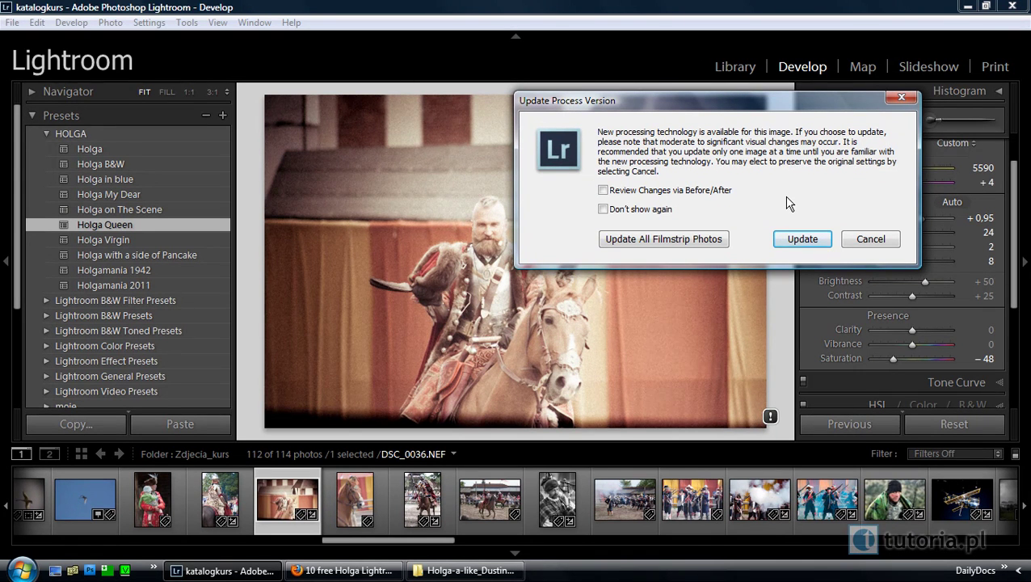
{"action": "left_click", "coordinate": [800, 241]}
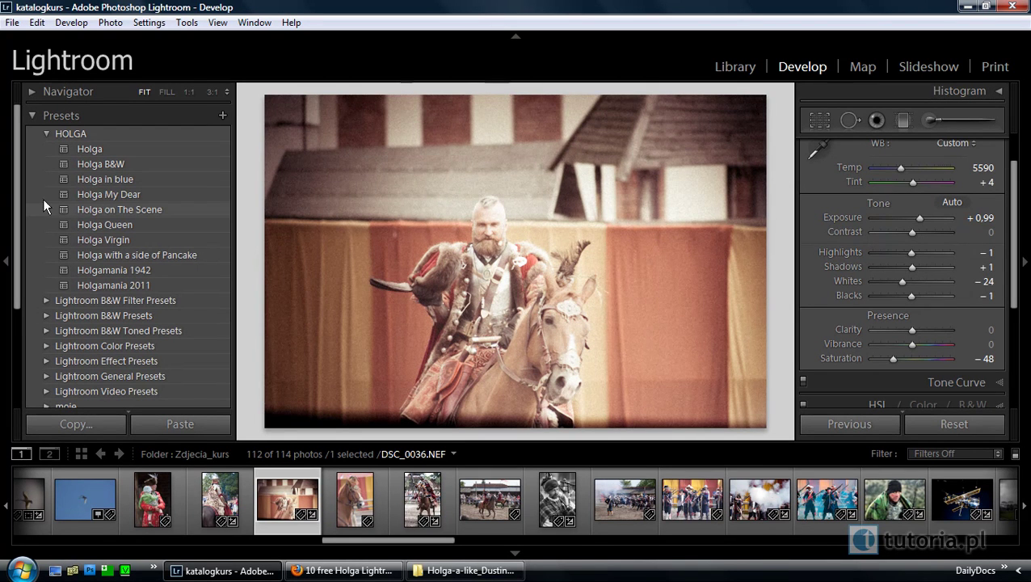
Step: Delete the HOLGA preset folder, leaving the built-in folders, moje and User Presets
{"action": "right_click", "coordinate": [76, 134]}
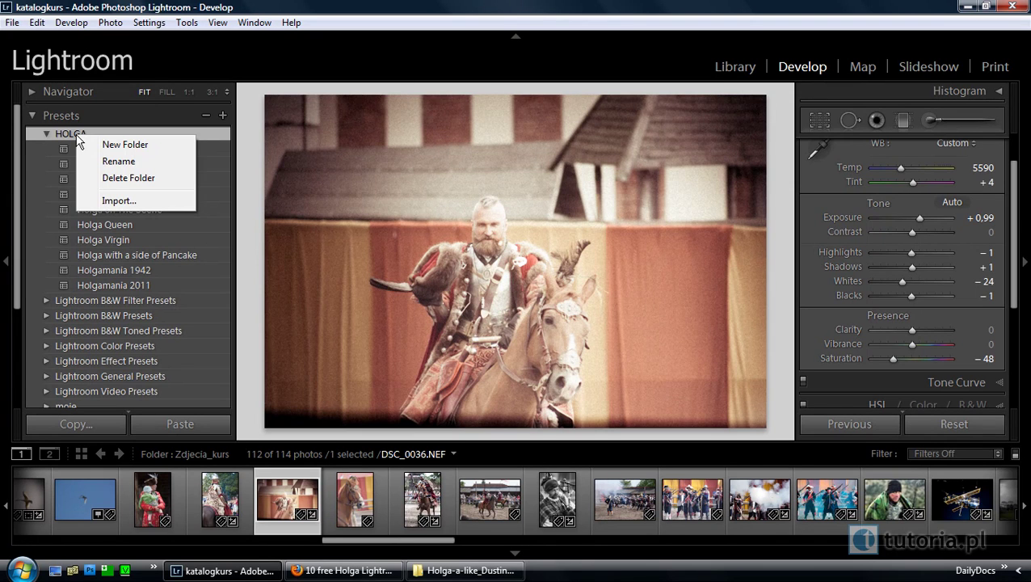
{"action": "left_click", "coordinate": [118, 178]}
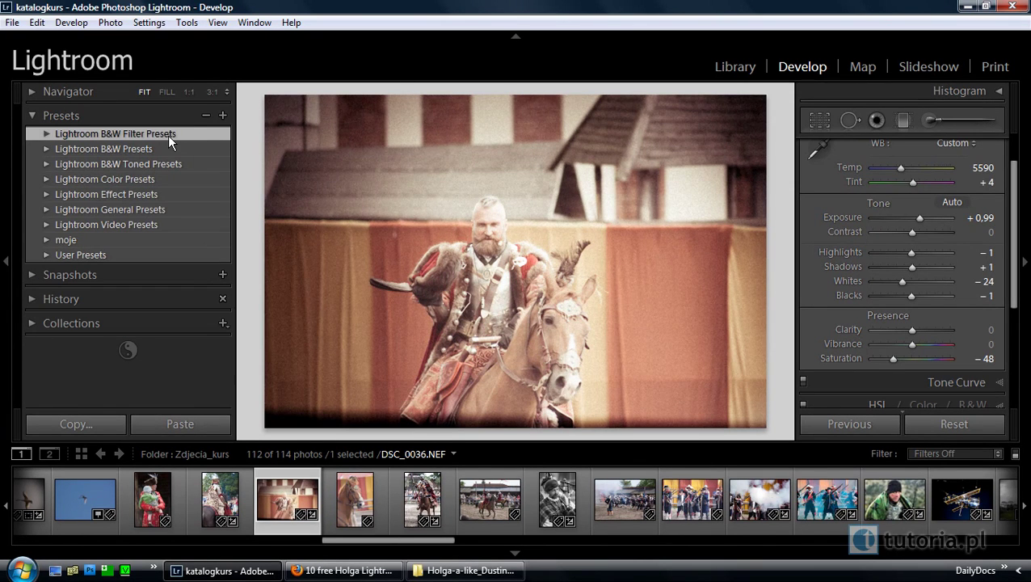